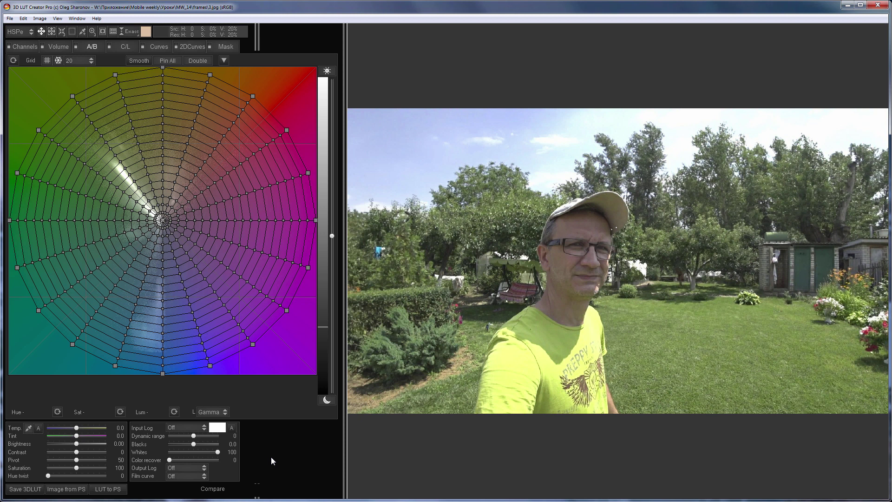
Try a much darker Brightness, reset it to 0, and leave the garden photo in black and white.
left_click(41, 47)
left_click_drag(76, 444, 51, 444)
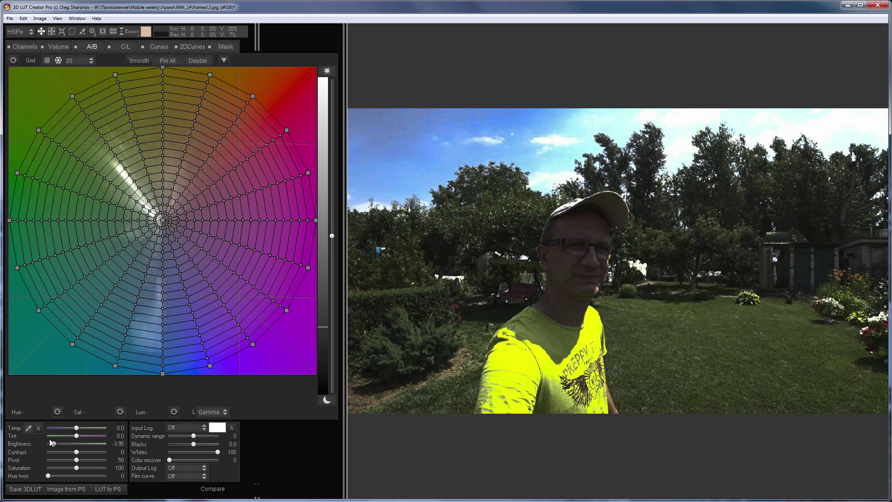
double_click(20, 445)
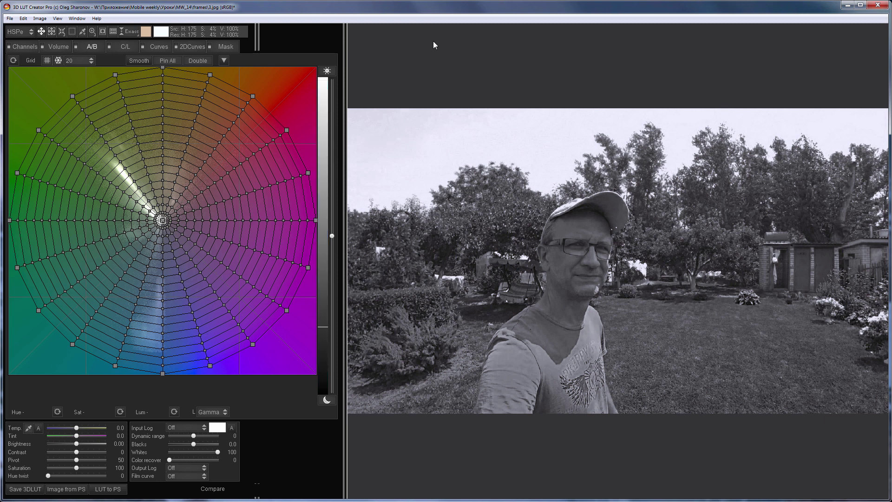
Pull the RGB Matrix green and blue vertices toward red, mapping blue to 66.7% red, 33.5% blue.
left_click(19, 47)
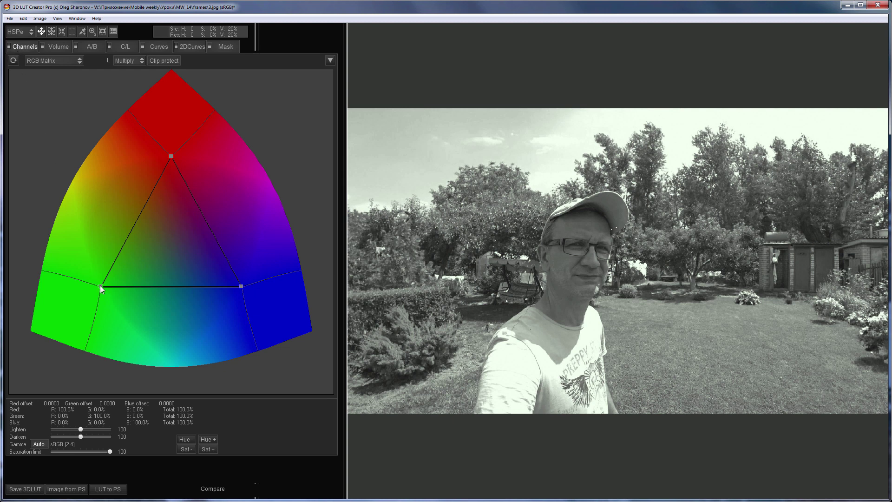
left_click_drag(101, 286, 155, 191)
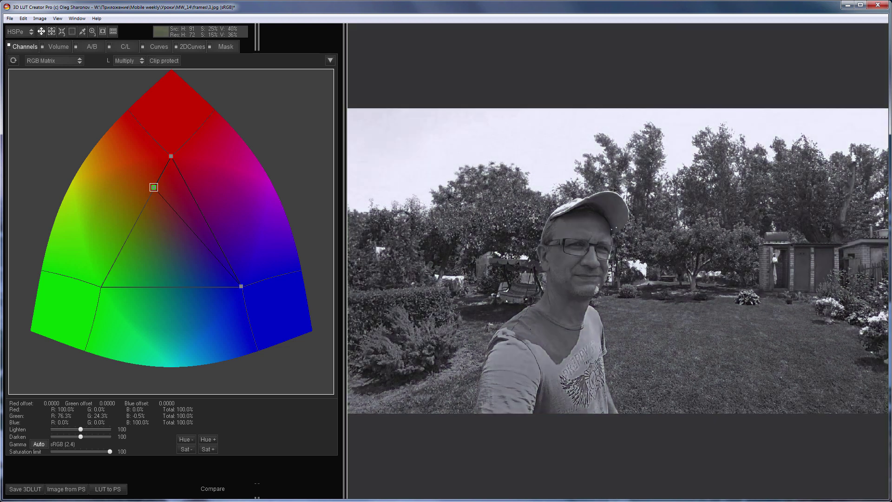
left_click_drag(241, 286, 195, 200)
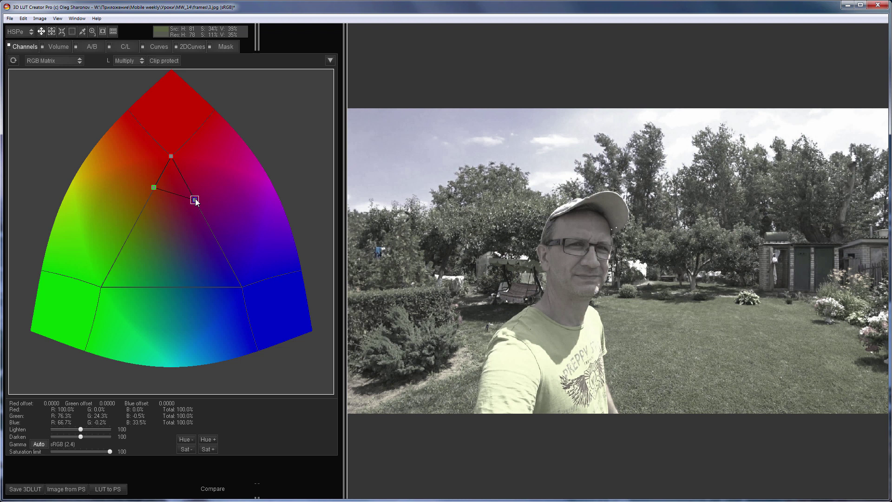
Compare before/after, then set the channel mixer's Lighten amount to 0 to restore full colour.
key("c")
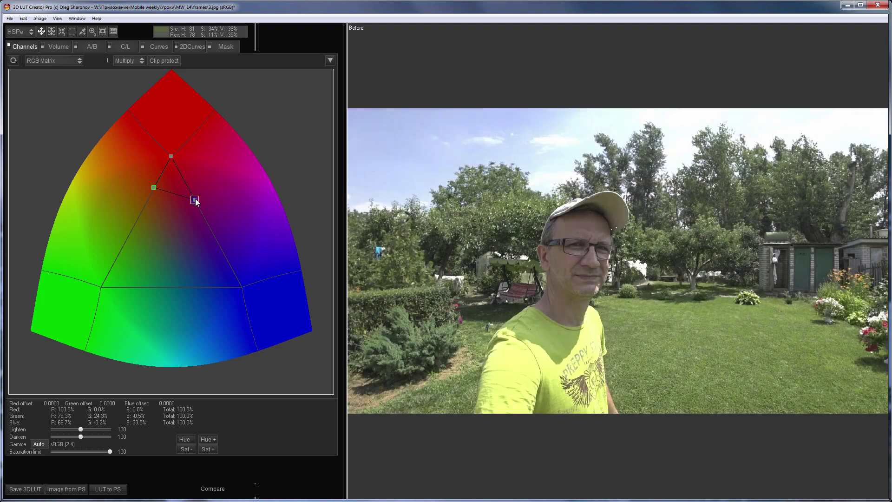
key("c")
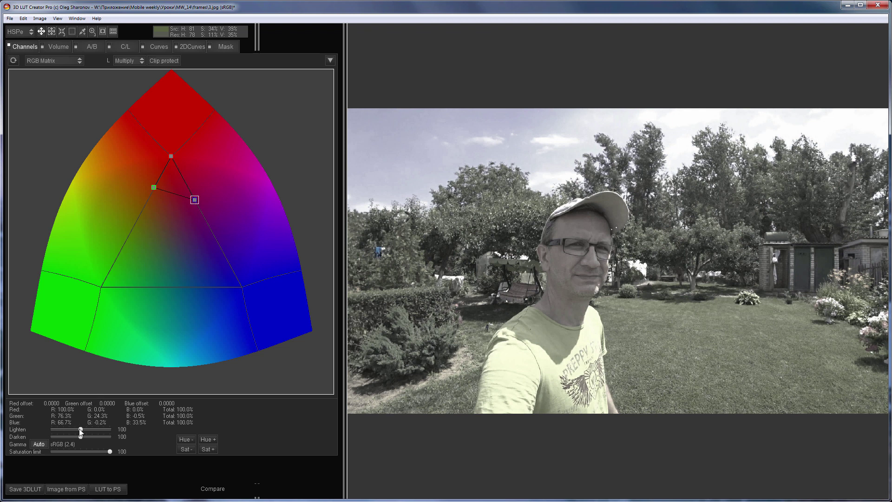
left_click_drag(79, 432, 46, 435)
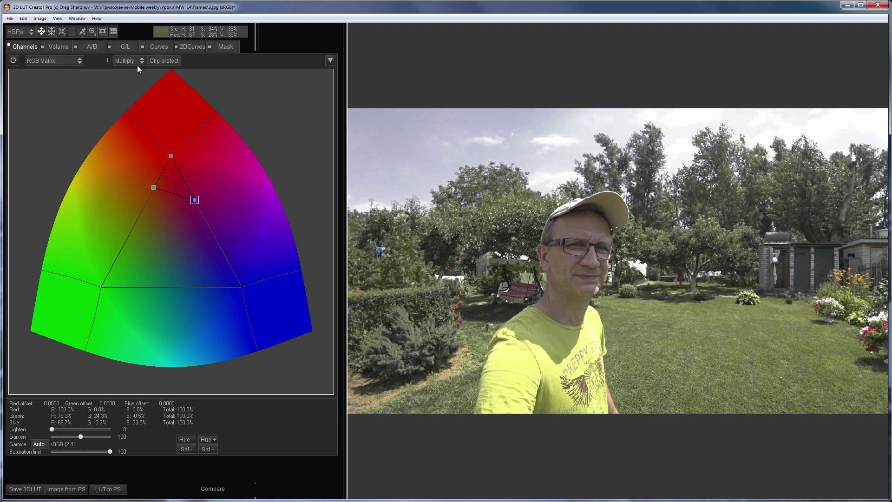
left_click(161, 46)
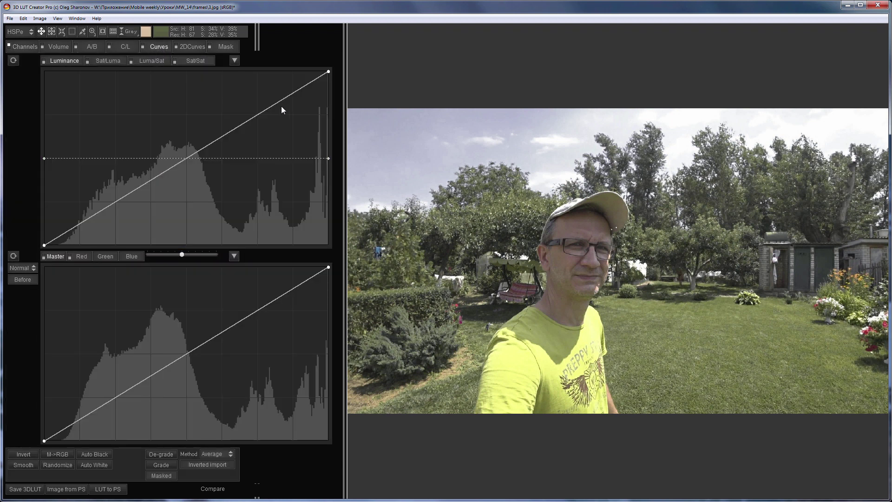
Pull a Luminance curve point down to 202/171 to darken the upper midtones.
left_click_drag(282, 102, 270, 129)
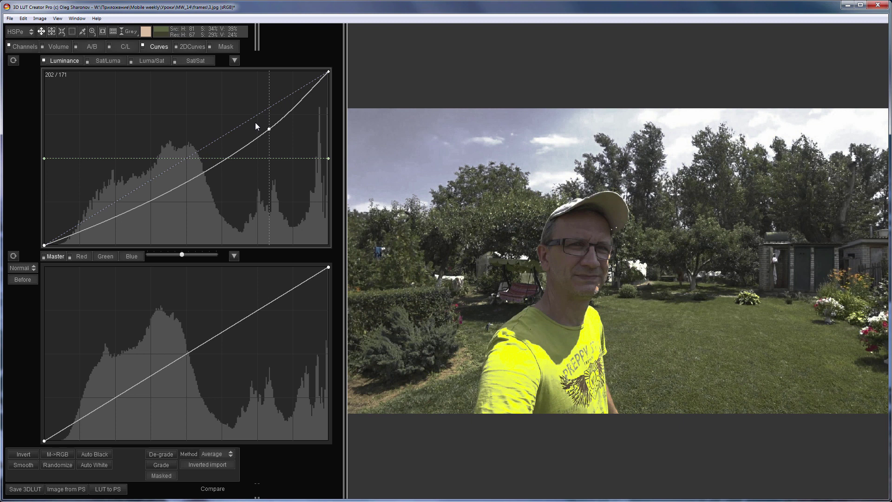
On the Mask page, set Master Hue and Saturation to 0.
left_click(229, 48)
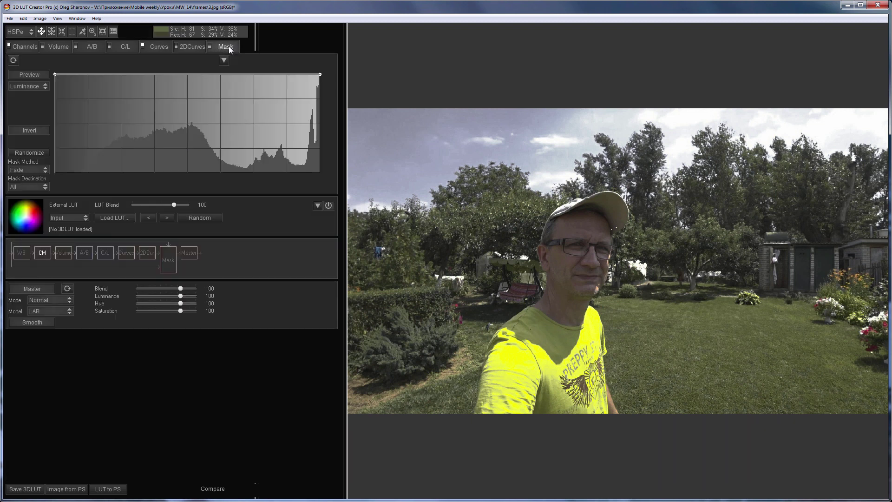
left_click(100, 305)
left_click(100, 311)
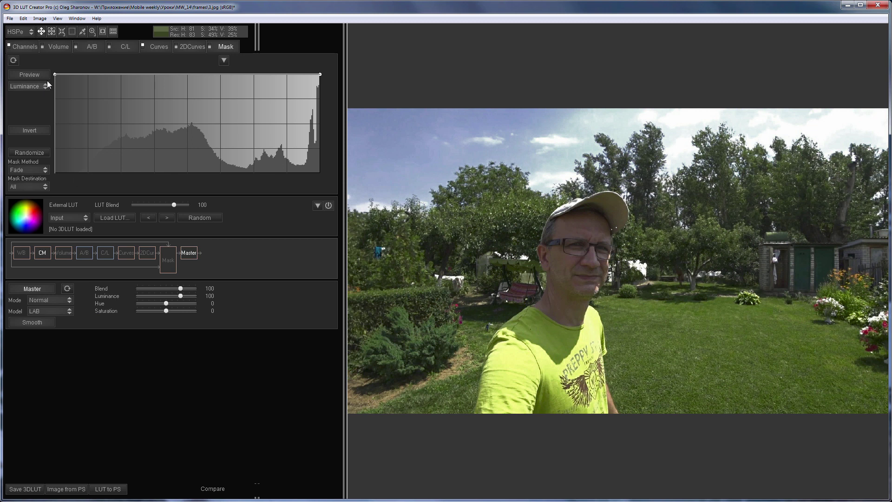
Shape the mask curve over the brightest tones with RGBW White as the source, ending near 235/132.
left_click_drag(52, 75, 264, 199)
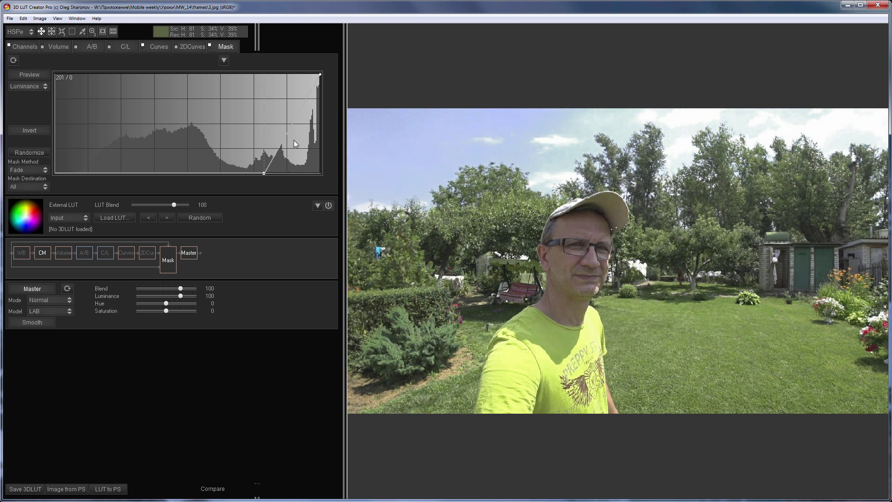
left_click_drag(301, 109, 295, 96)
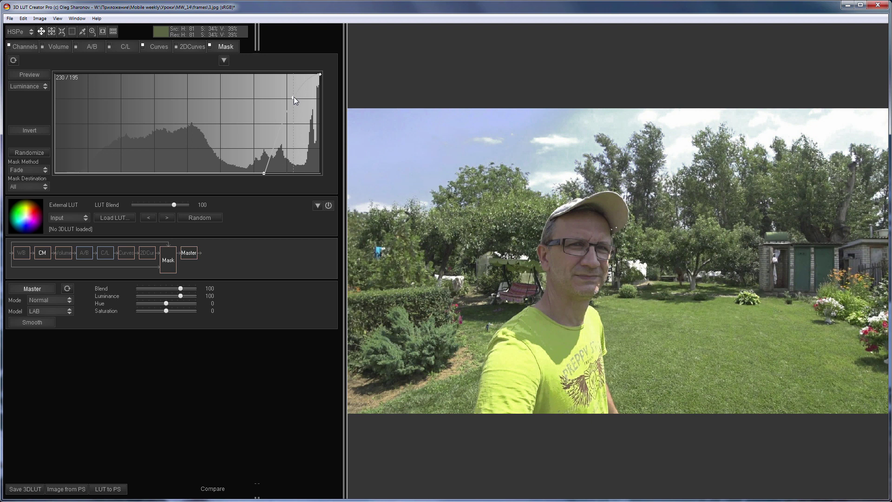
left_click(36, 86)
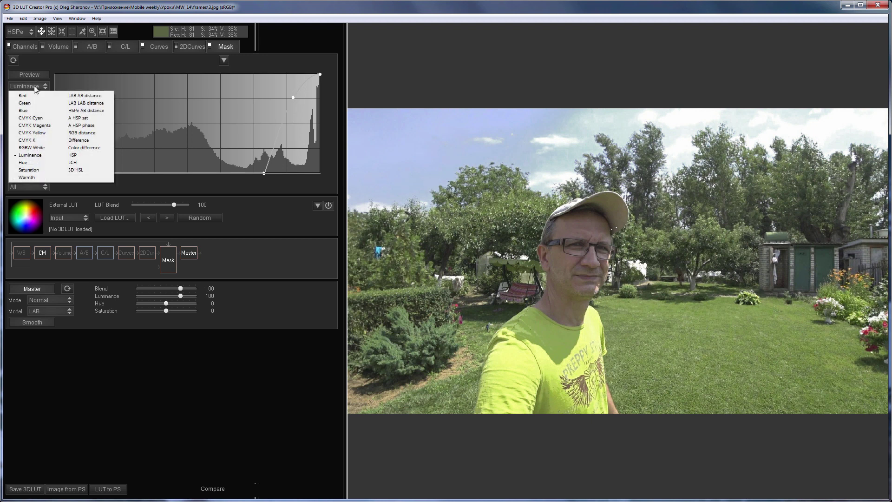
left_click(39, 148)
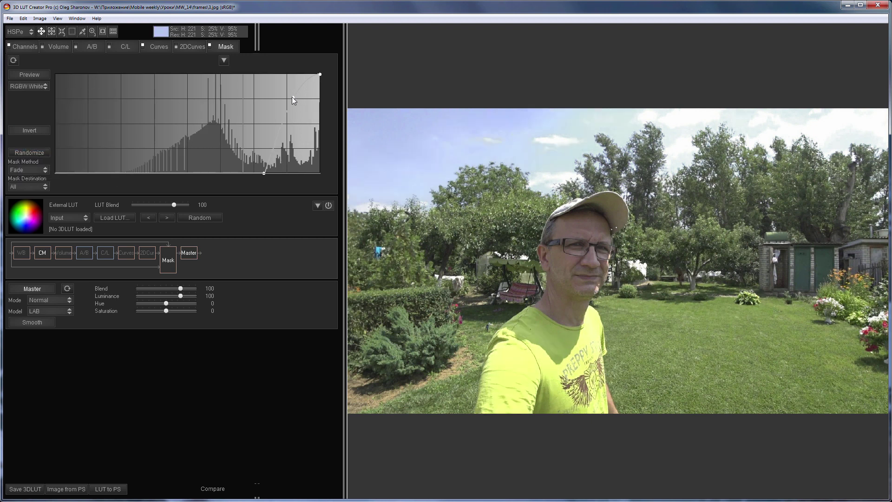
left_click_drag(293, 97, 299, 105)
left_click_drag(264, 174, 260, 177)
left_click_drag(300, 104, 299, 121)
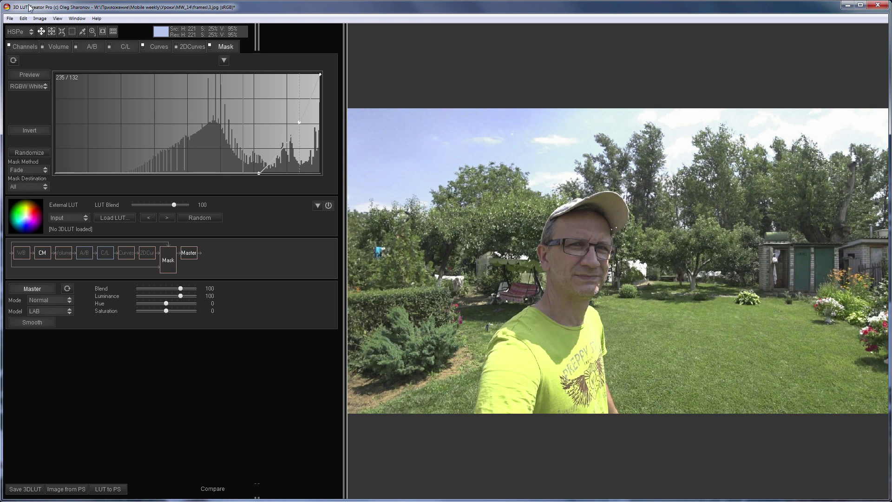
Compile the grade into a 3D LUT loaded as external LUT with reset, then toggle it to check.
left_click(24, 18)
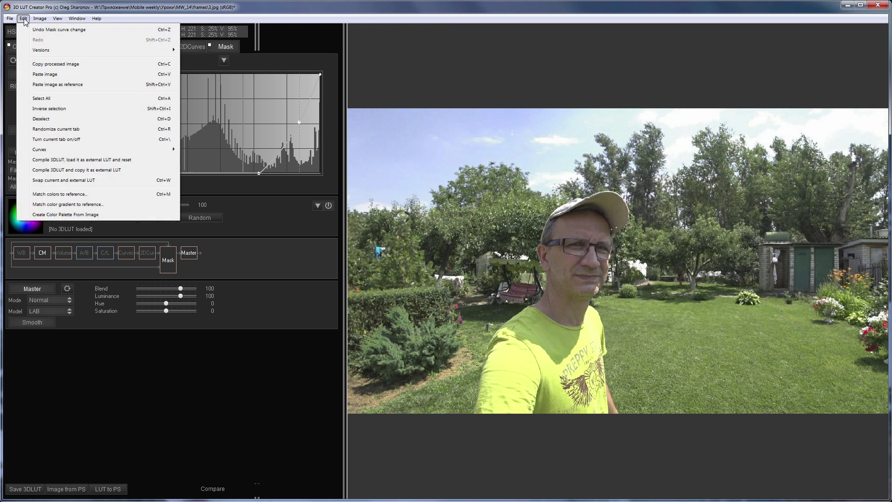
left_click(77, 159)
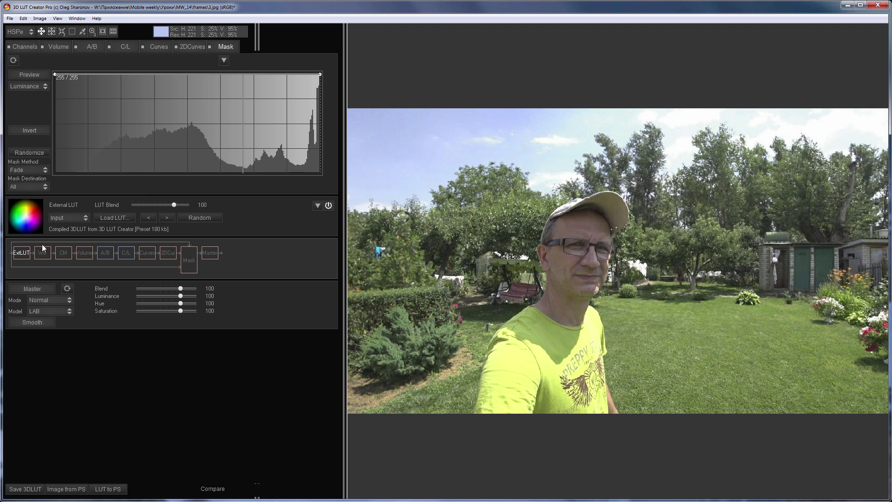
left_click(328, 207)
Set the curves to CMYK2 mode and give the Cyan curve an S-shape.
left_click(149, 47)
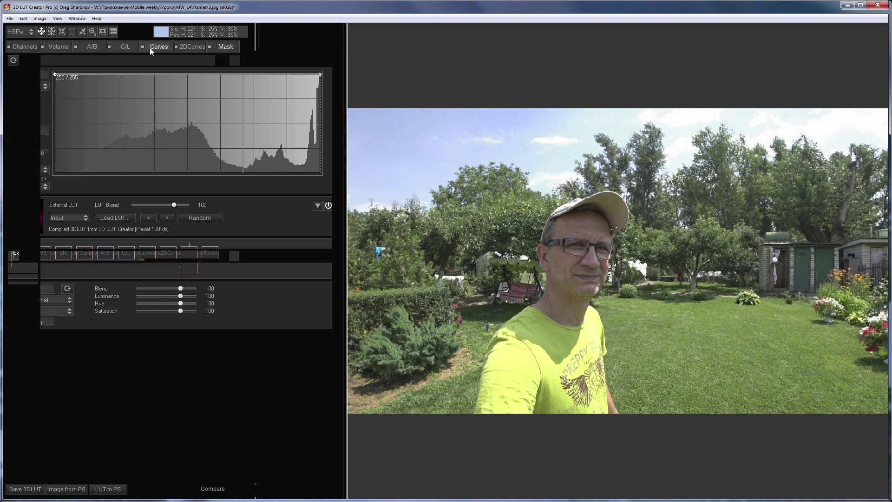
left_click(33, 263)
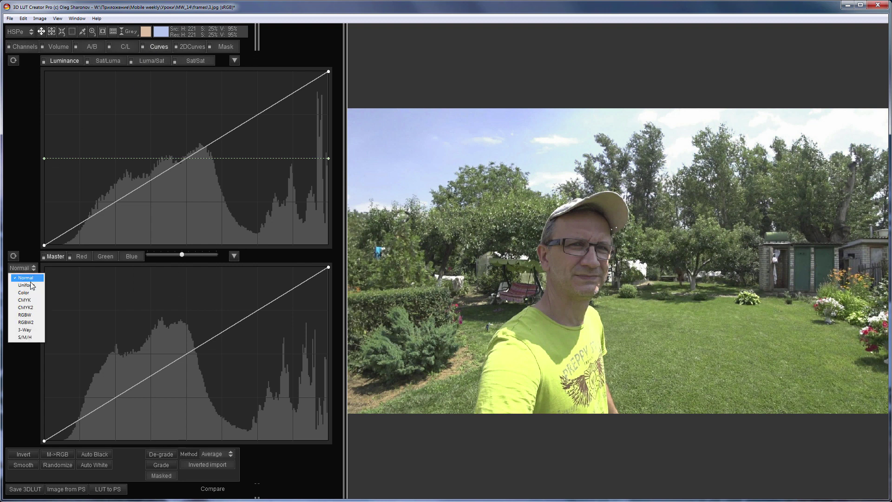
left_click(34, 307)
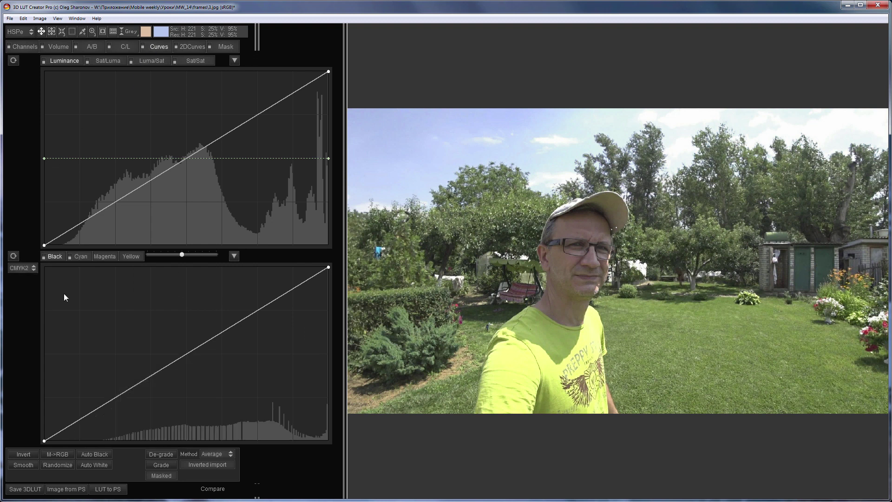
left_click_drag(116, 399, 121, 434)
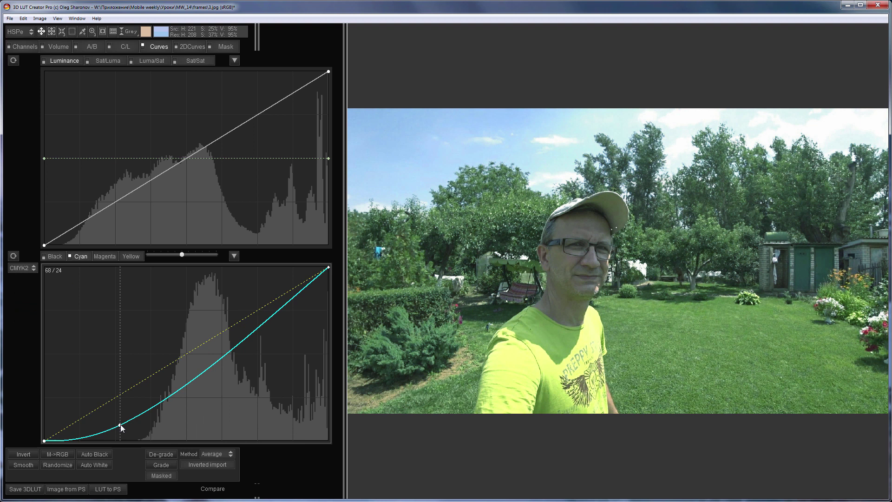
left_click_drag(236, 327, 262, 309)
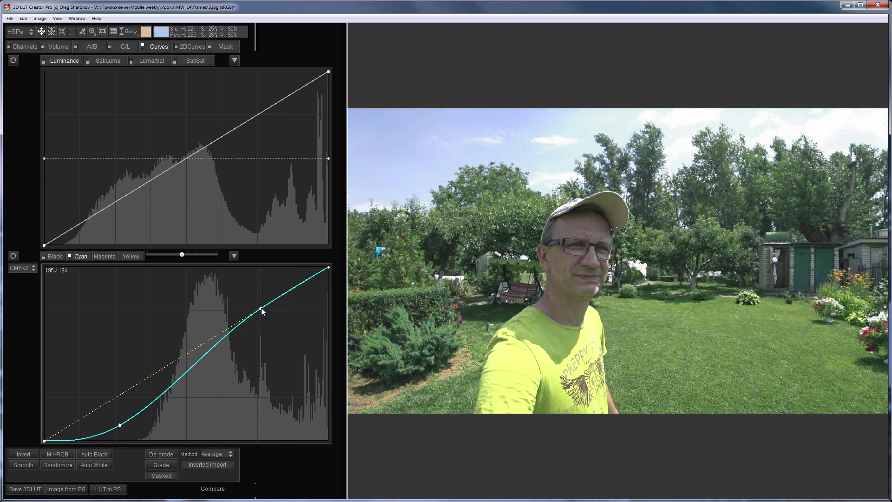
Pull down the low Magenta and Yellow points and raise the upper Yellow point to 211.
left_click(105, 256)
left_click_drag(113, 396, 120, 426)
left_click_drag(285, 326, 266, 307)
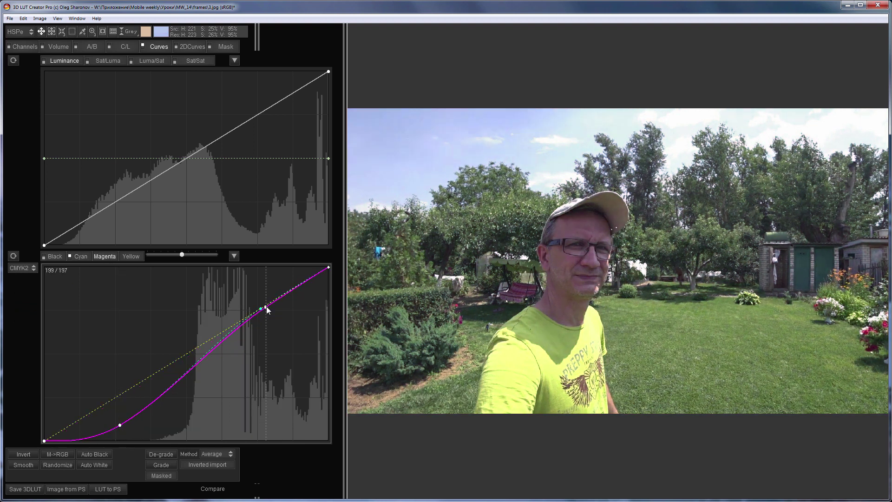
left_click(131, 256)
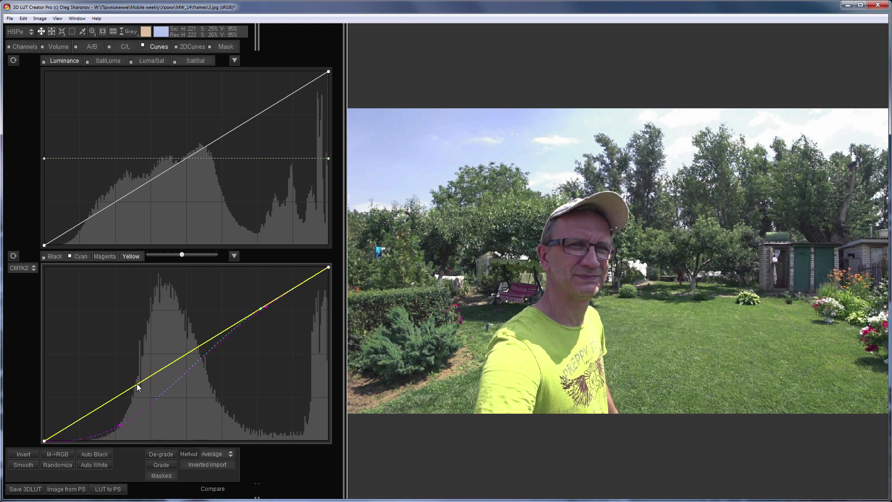
left_click_drag(136, 383, 131, 419)
left_click_drag(272, 309, 266, 305)
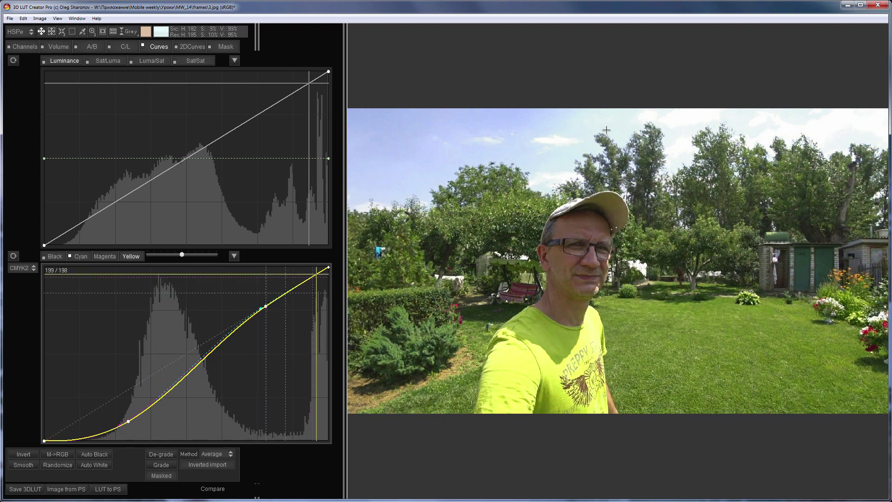
mouse_move(266, 307)
left_mouse_down()
mouse_move(282, 292)
mouse_move(259, 313)
mouse_move(260, 296)
left_mouse_up()
Review the Magenta and Cyan curves, then raise the lower Yellow curve to 111/81.
left_click(104, 256)
left_click(81, 256)
left_click(130, 256)
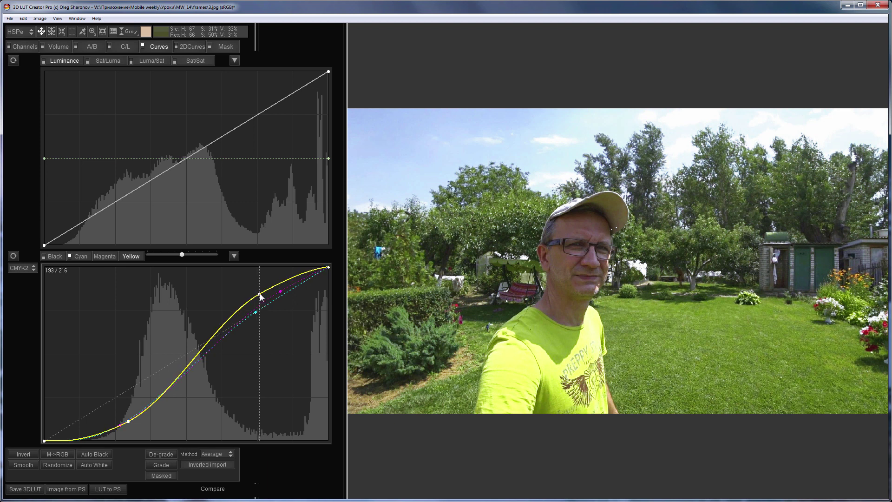
left_click_drag(167, 395, 167, 386)
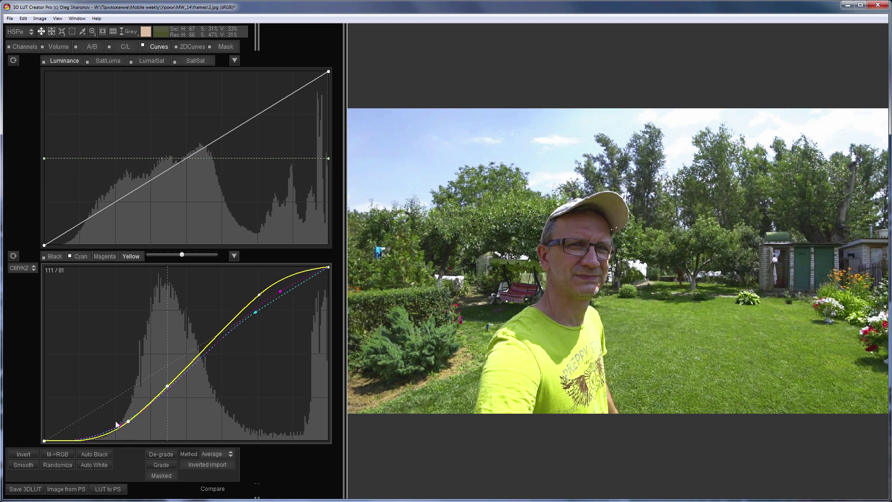
left_click_drag(124, 424, 124, 422)
Reshape the Black curve, bowing it upward with an upper point at 192/218.
left_click(54, 256)
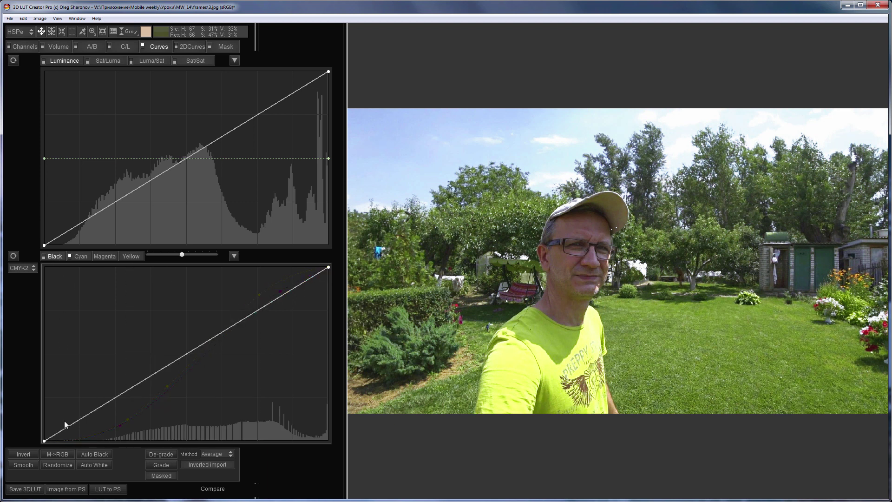
left_click_drag(44, 442, 60, 442)
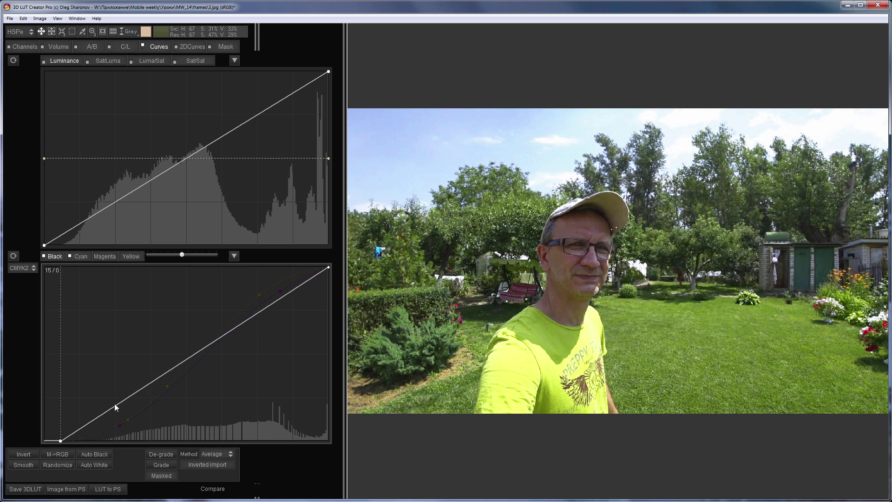
left_click_drag(177, 365, 172, 328)
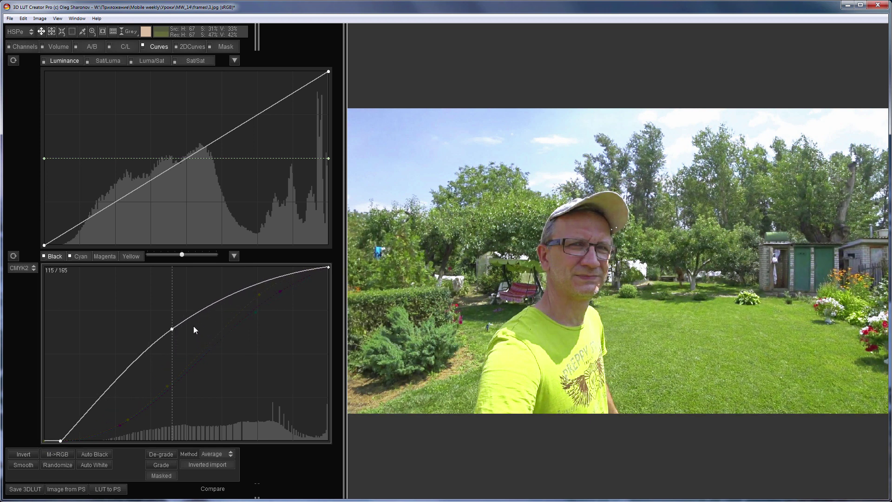
left_click_drag(319, 269, 319, 271)
left_click_drag(268, 297, 258, 293)
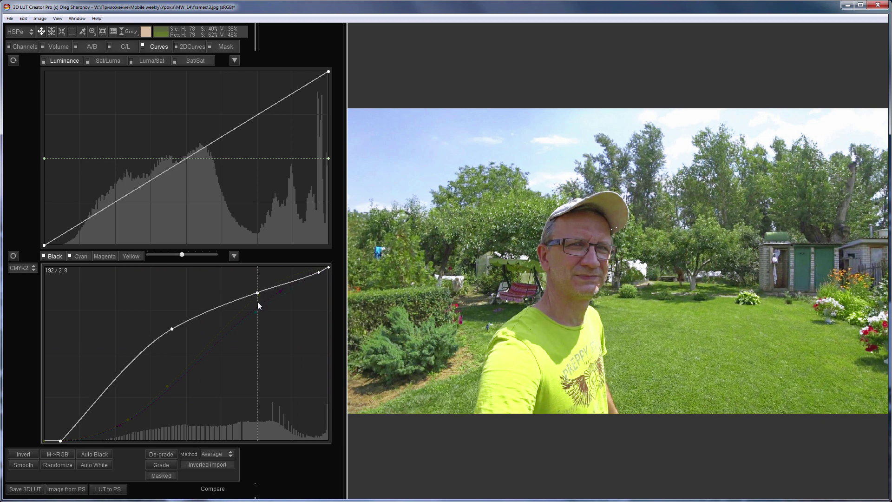
Switch the colour model to CMYK and lift the Luminance curve's midtones, flattening its top.
left_click(17, 31)
left_click(52, 58)
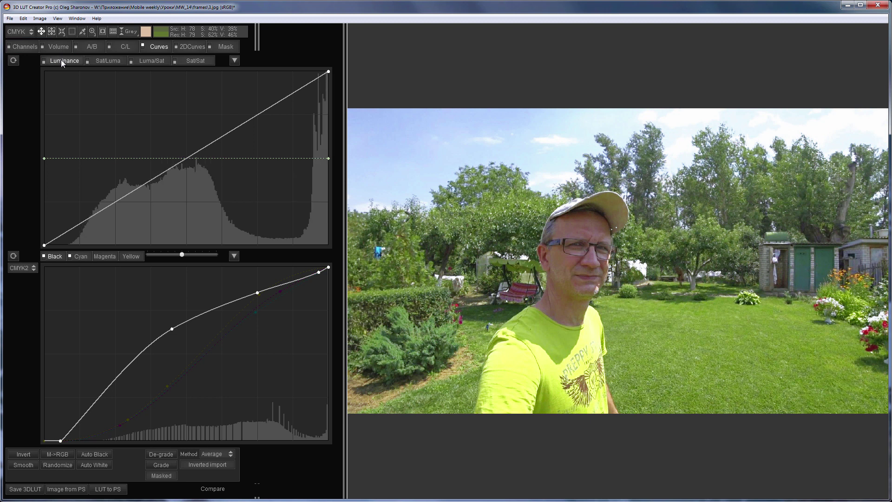
left_click_drag(168, 168, 150, 146)
left_click_drag(312, 75, 312, 81)
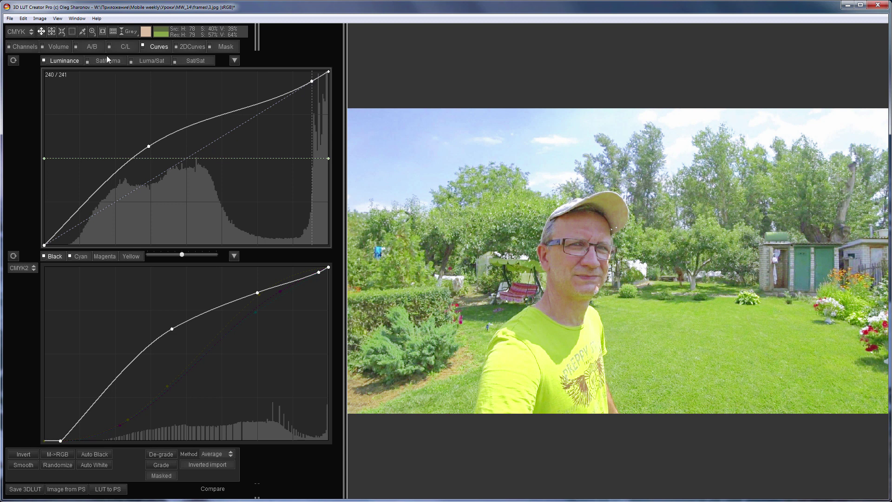
left_click(92, 46)
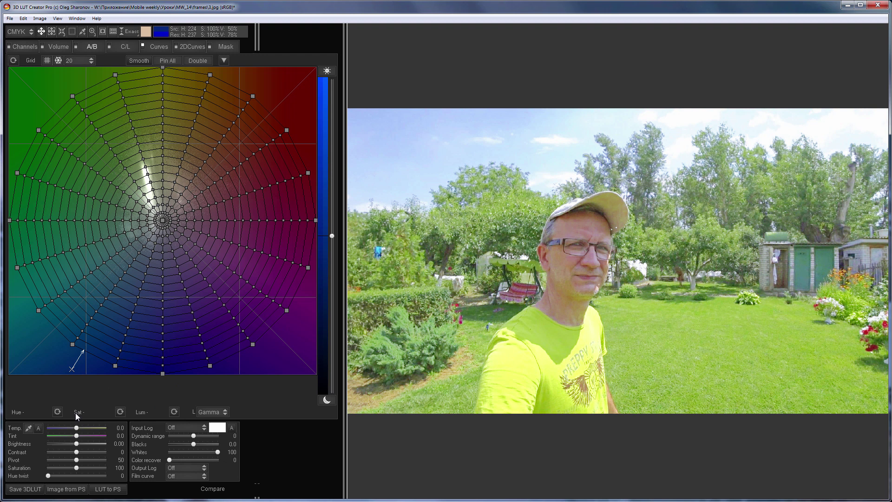
Set Brightness -1.60, Contrast -26, Pivot 73, Blacks 5.8 and Temperature 4.0.
left_click_drag(76, 444, 70, 447)
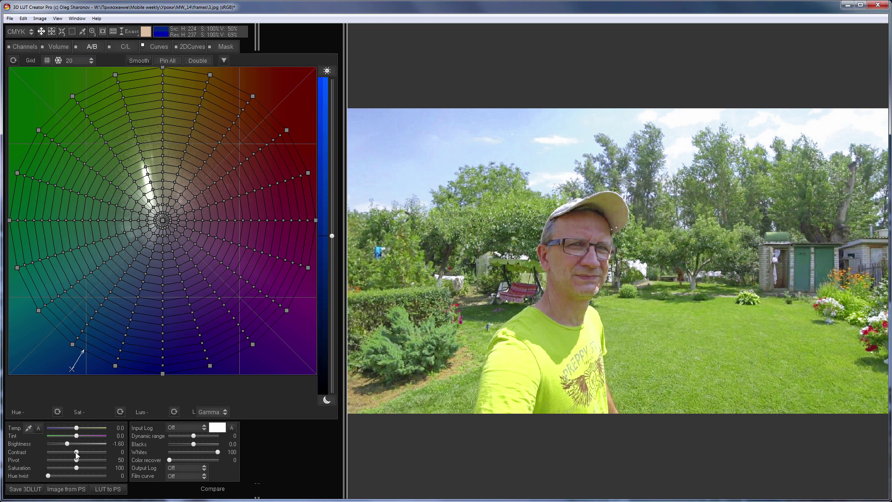
mouse_move(76, 452)
left_mouse_down()
mouse_move(63, 453)
mouse_move(91, 461)
mouse_move(69, 453)
left_mouse_up()
left_click_drag(193, 444, 192, 444)
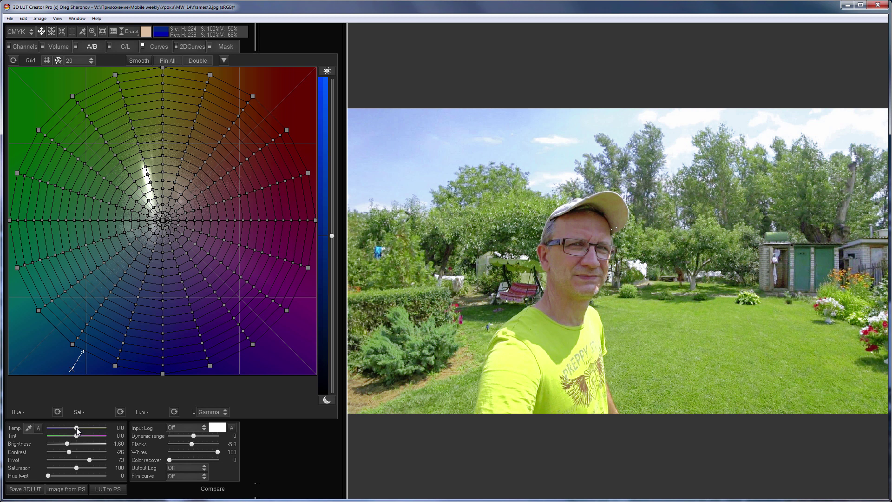
left_click_drag(76, 429, 78, 429)
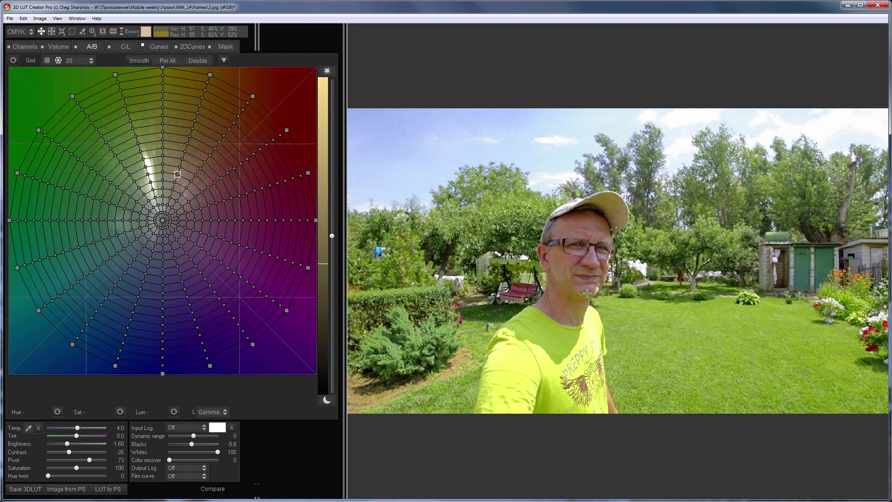
Shift yellow hues from 45 to 36, darken the selected lawn-green nodes, and nudge olive toward orange.
left_click_drag(163, 68, 186, 80)
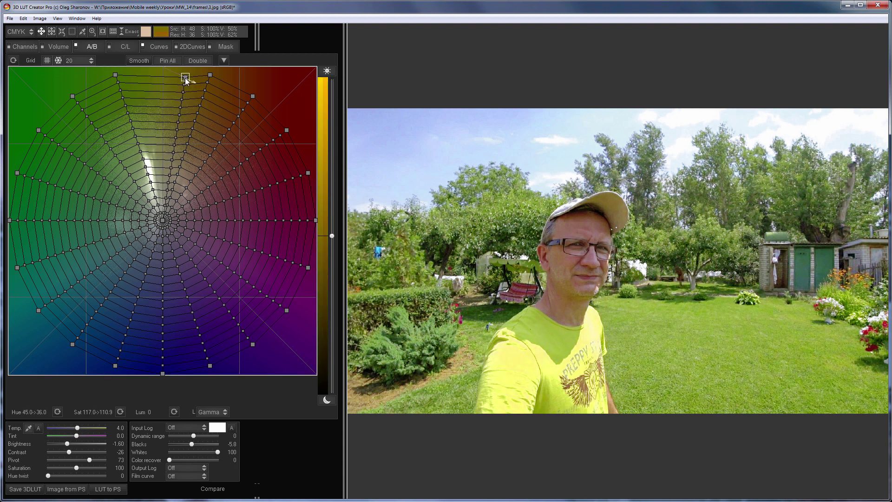
left_click(135, 181)
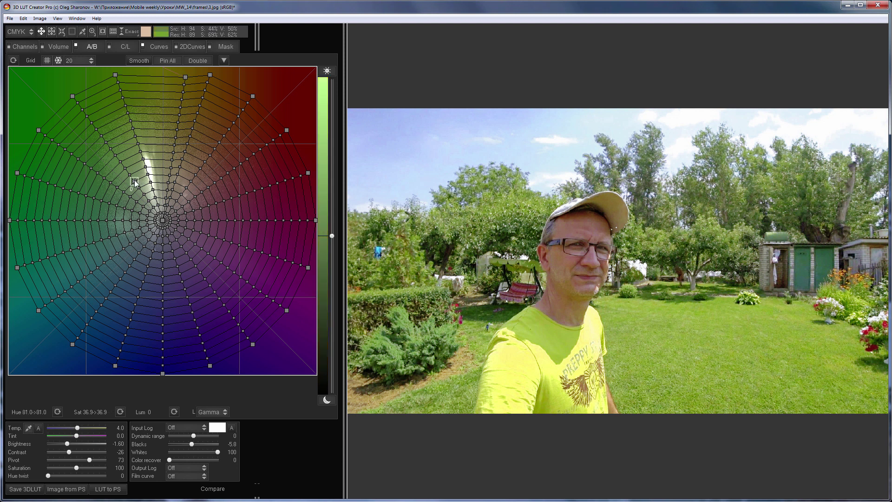
left_click(148, 175)
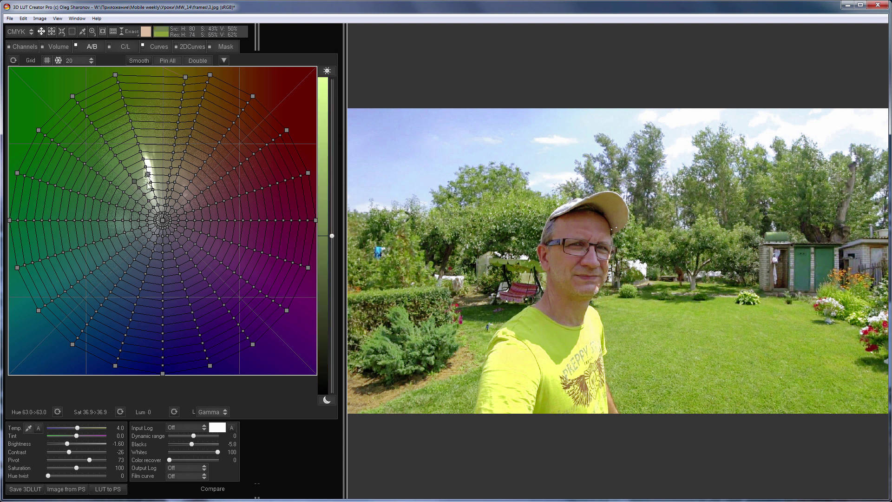
scroll(148, 185, "down", 5)
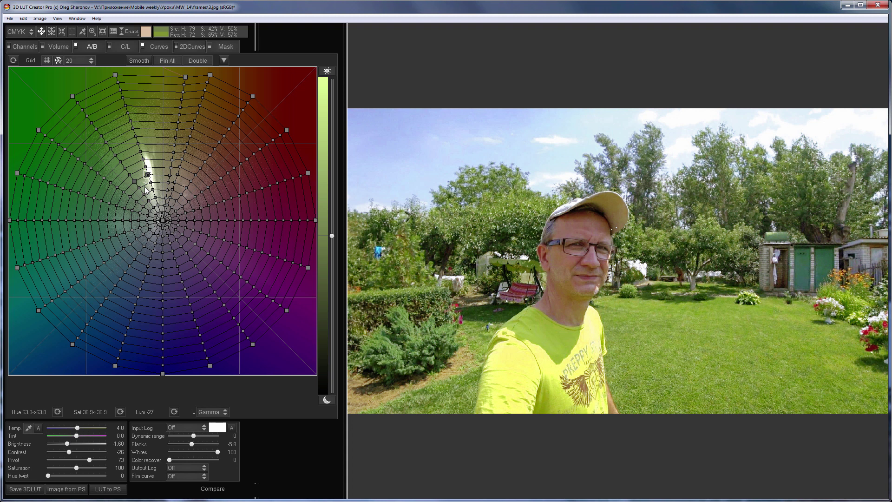
left_click_drag(164, 173, 170, 175)
Set Volume to Shadows-Highlights mode and tint highlights to R 32%, G 37%, B 31%, checking before/after.
left_click(58, 47)
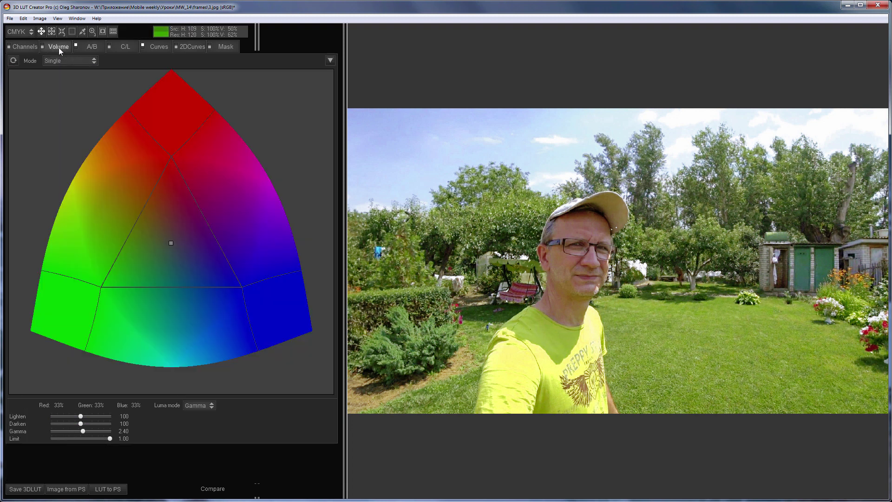
left_click(72, 60)
left_click(76, 79)
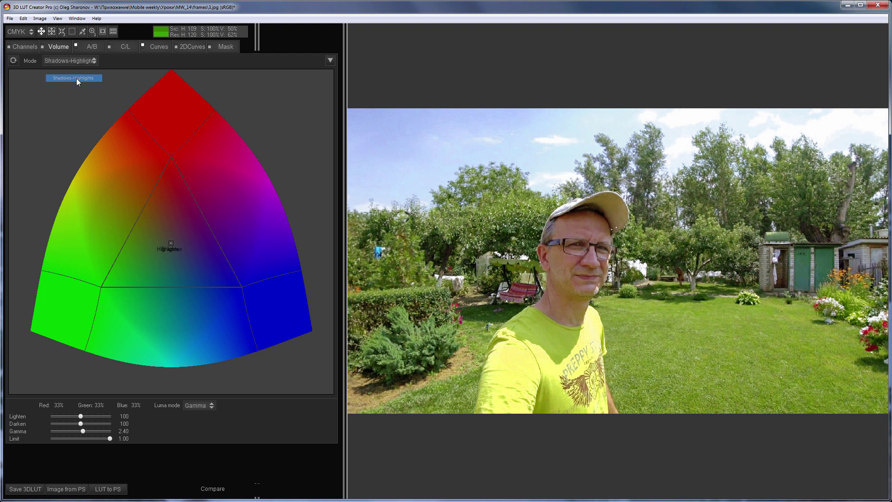
left_click_drag(171, 241, 193, 223)
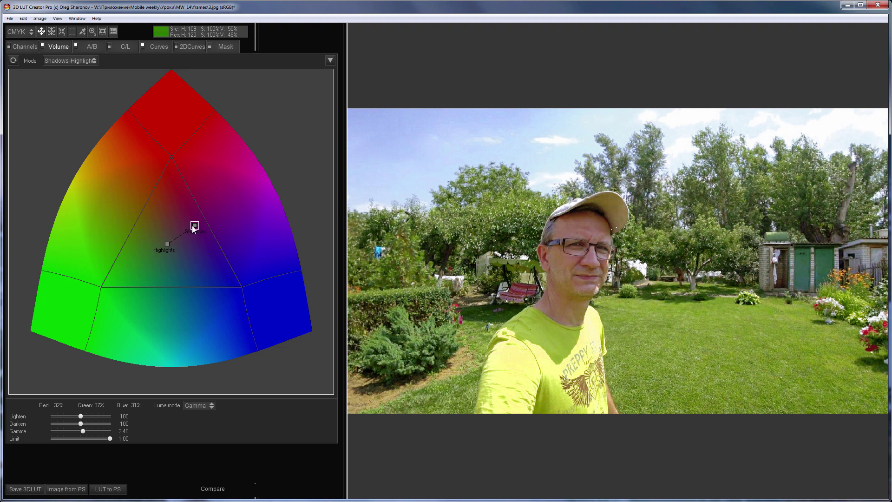
key("c")
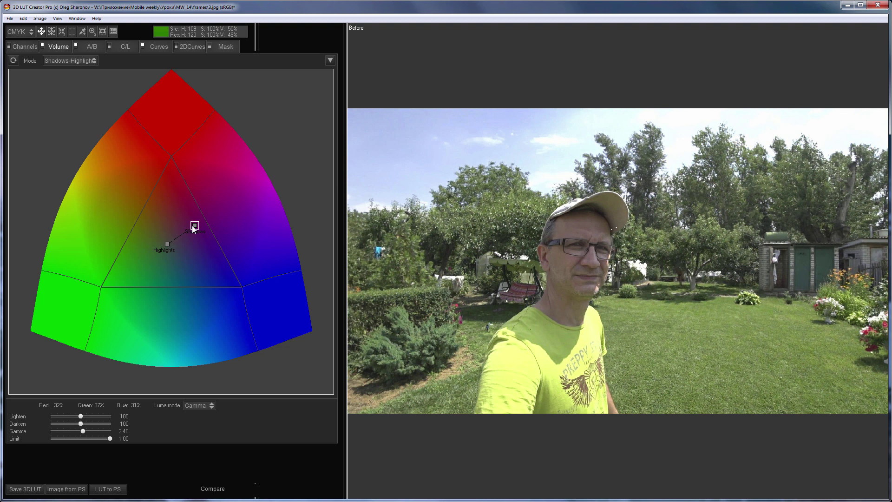
key("c")
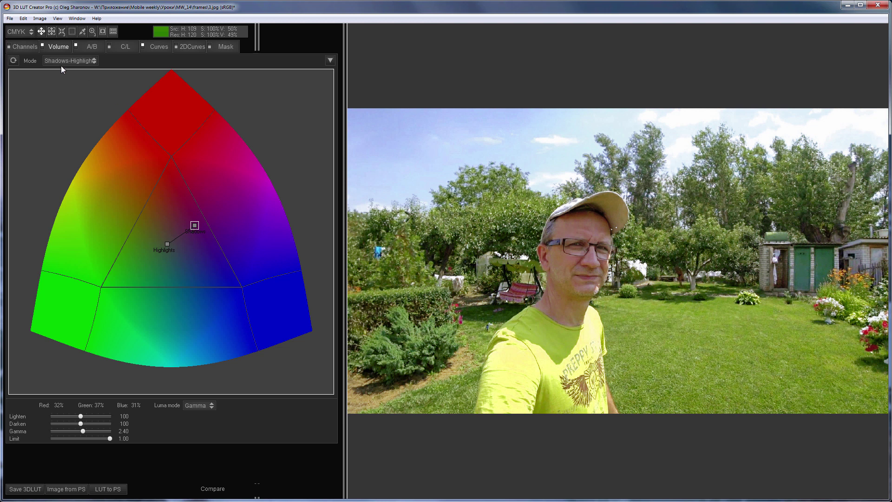
Mix green into blue in the RGB Matrix (R -14.5%, G 22.5%, B 92.4%), checking split view and the lawn photo.
left_click(25, 46)
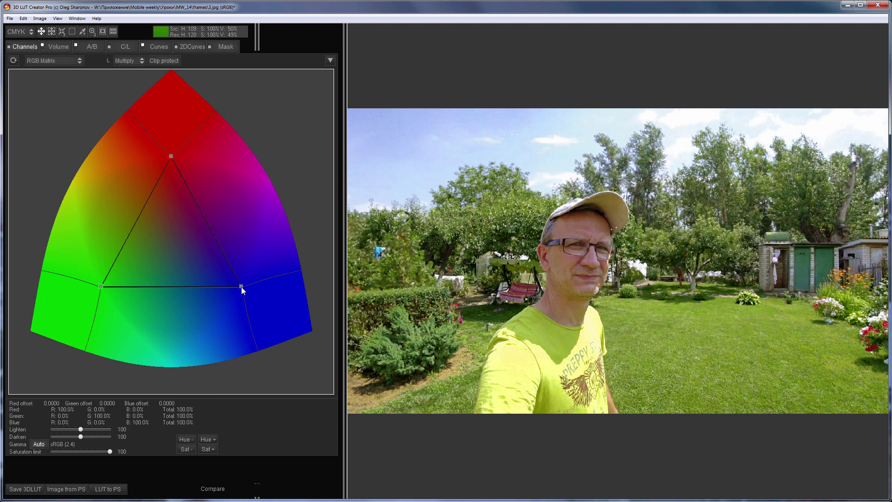
left_click_drag(242, 288, 221, 310)
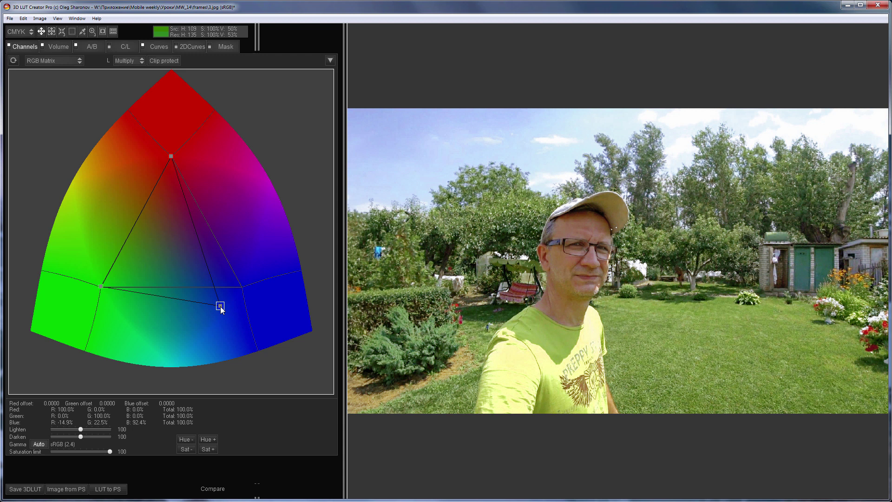
key("c")
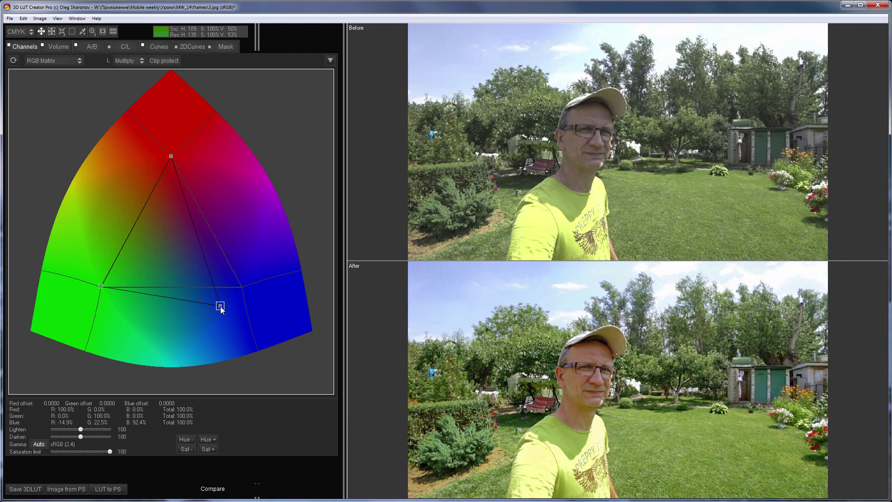
key("Left")
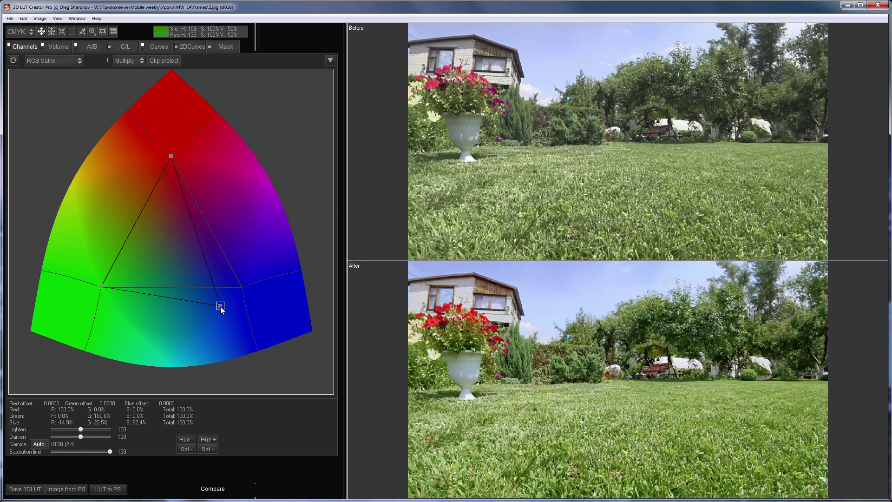
key("Right")
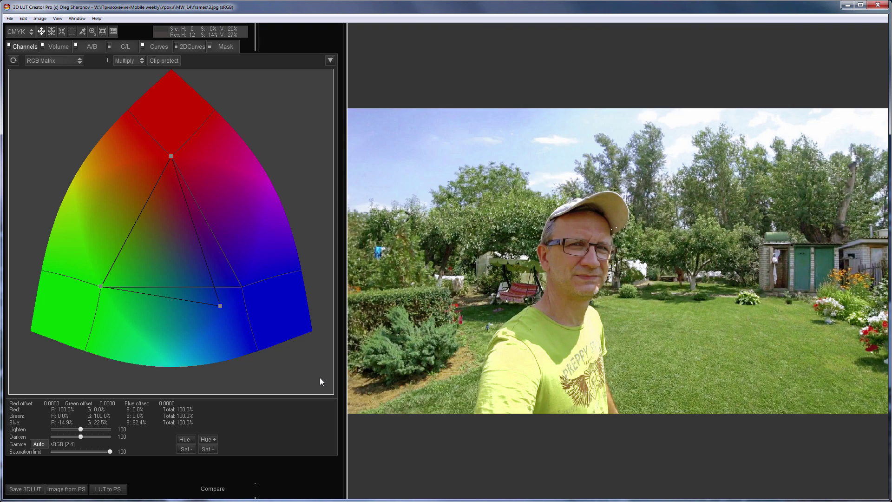
In the Mask tab, switch the external LUT off and back on to compare.
left_click(230, 49)
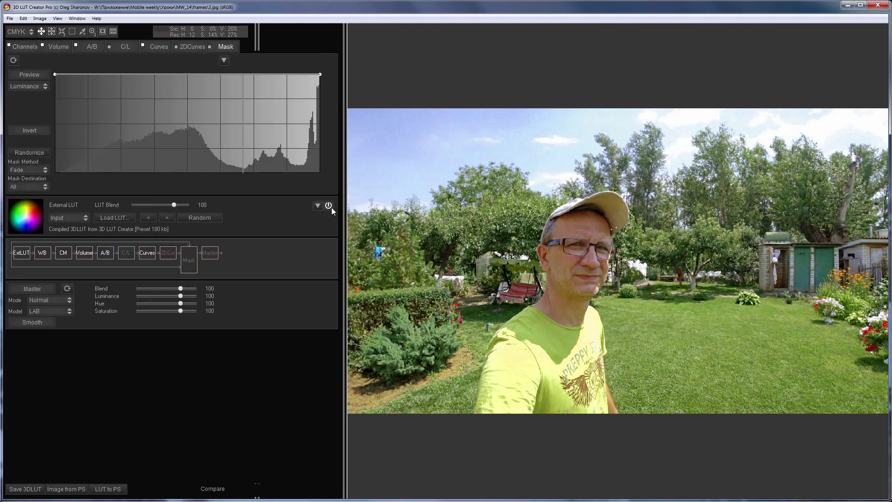
left_click(328, 207)
left_click(329, 207)
Apply the prepared mask and output-stage external LUT setup from the Edit menu.
left_click(37, 20)
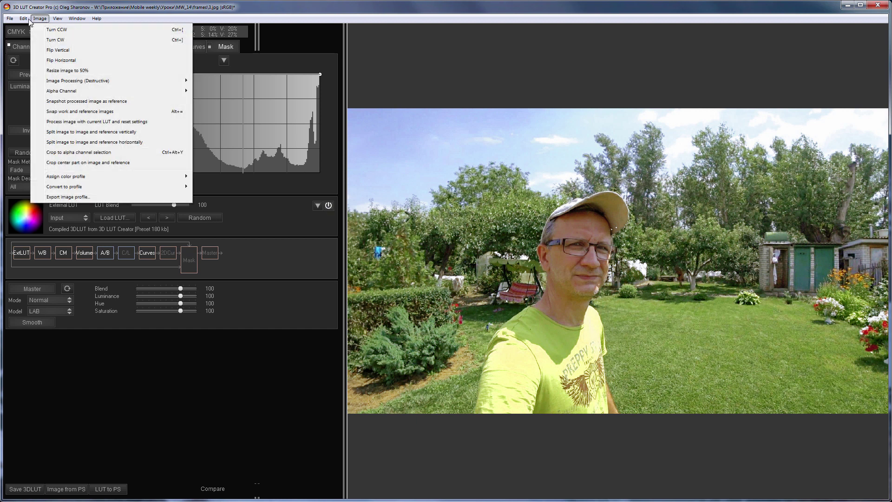
mouse_move(23, 18)
left_click(75, 181)
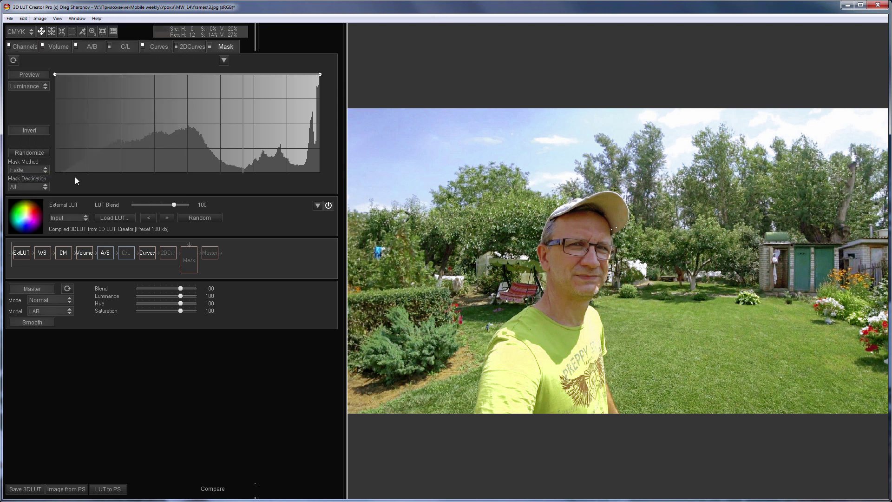
Compare the grade with the external LUT off and on, then against the ungraded original.
left_click(329, 206)
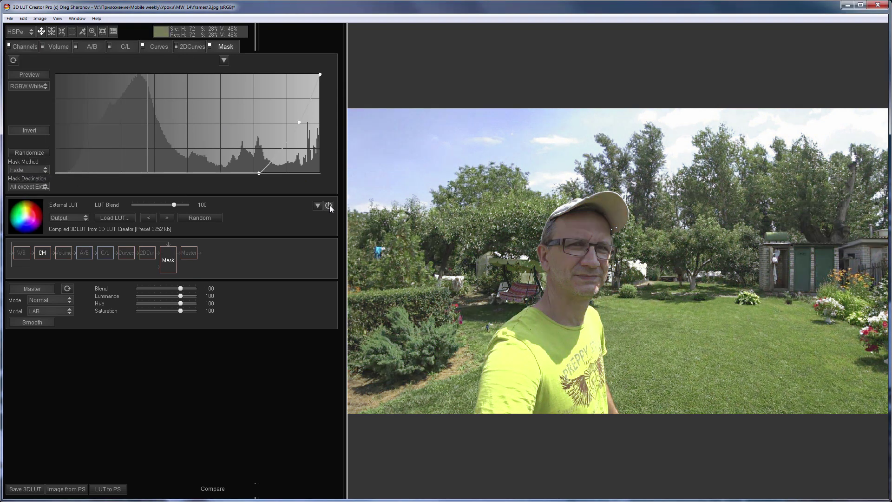
left_click(329, 206)
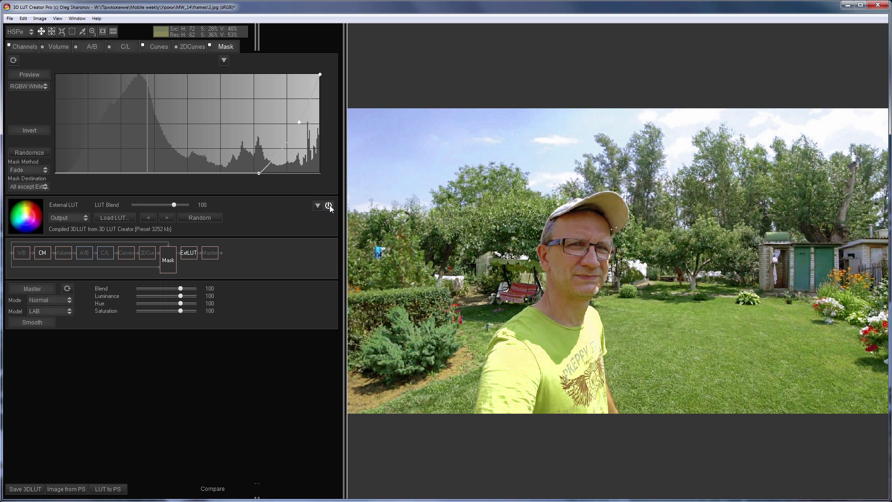
left_click(329, 205)
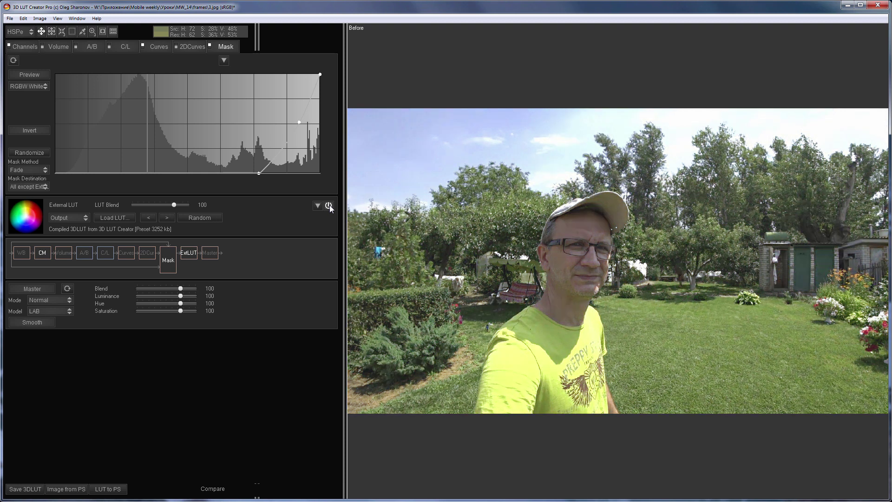
left_click(330, 205)
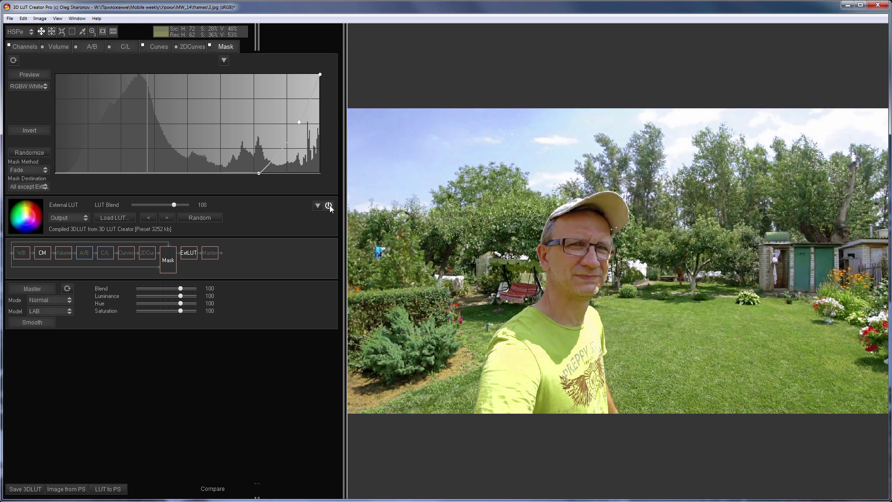
Preview the mask in black and white and reshape its curve to start near 129 and peak near 240.
left_click(23, 74)
left_click_drag(258, 173, 221, 183)
mouse_move(300, 122)
left_mouse_down()
mouse_move(284, 115)
mouse_move(289, 121)
left_mouse_up()
left_click_drag(320, 74, 301, 73)
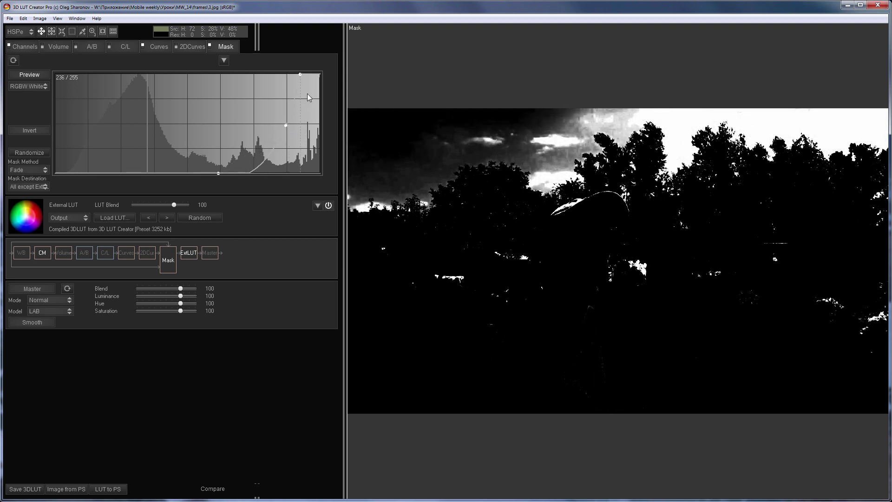
left_click_drag(286, 125, 276, 116)
left_click_drag(218, 171, 190, 183)
Back in full colour, set the mask midpoint near 206/157 and compare before and after.
left_click(25, 74)
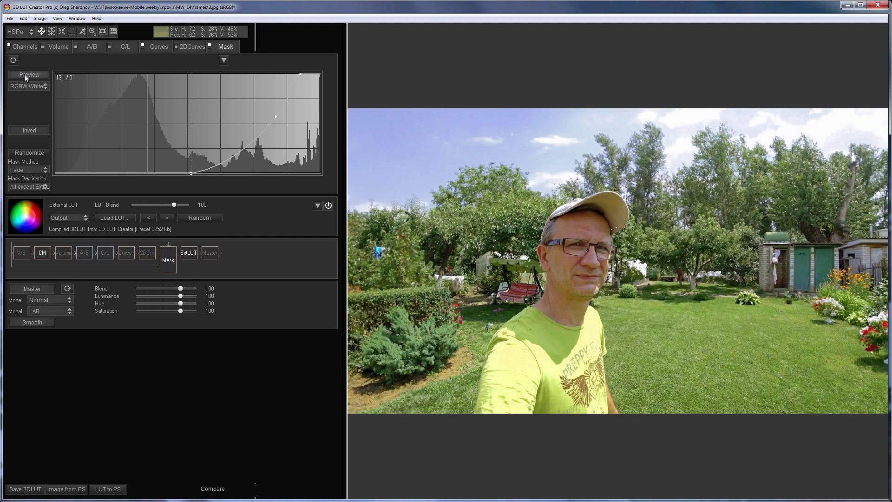
left_click_drag(277, 113, 269, 112)
key("space")
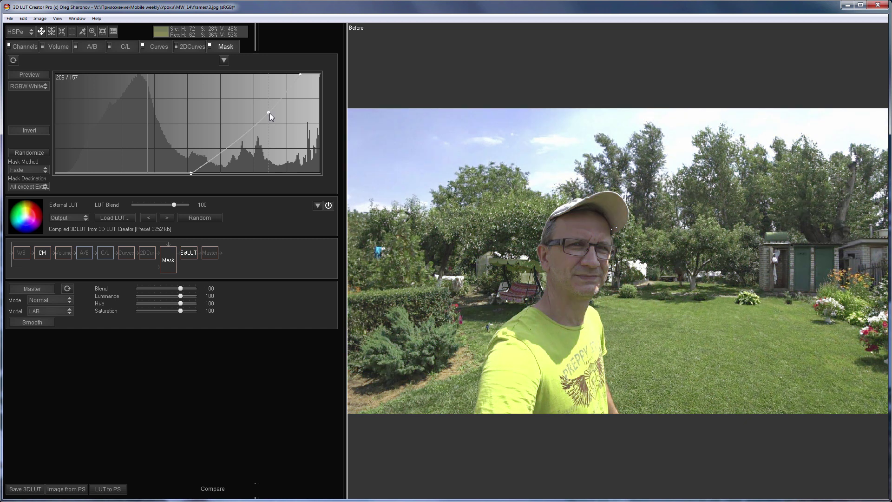
key("space")
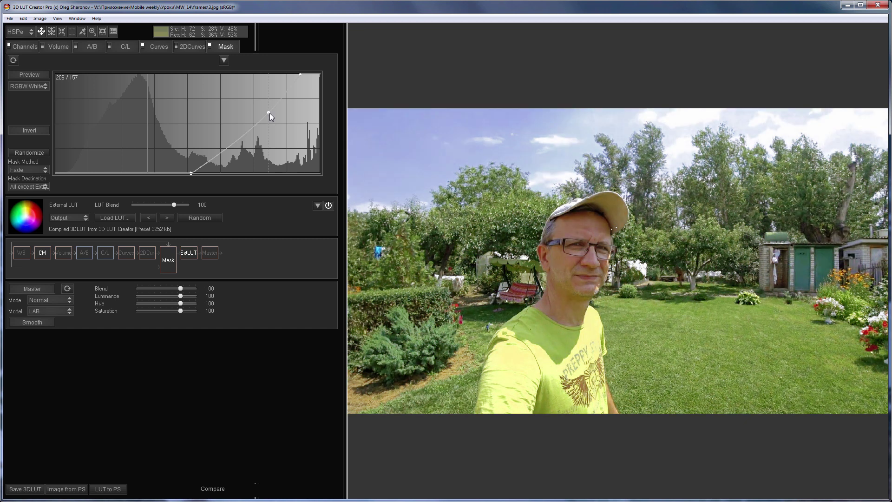